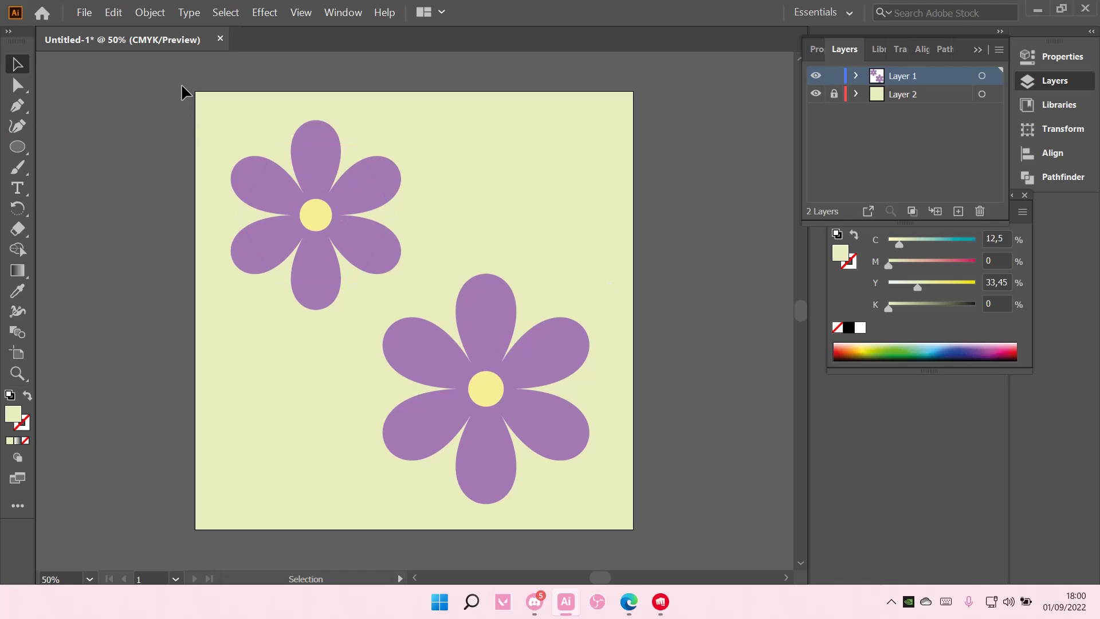
Open Illustrator's File Handling & Clipboard preferences from the Edit menu.
left_click(86, 13)
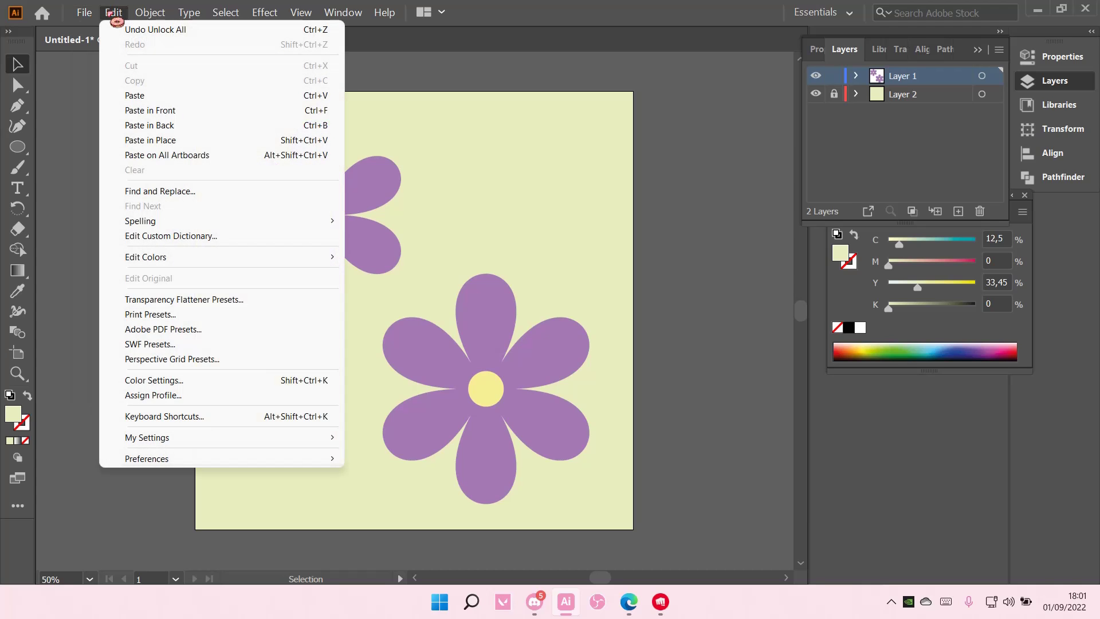
mouse_move(147, 460)
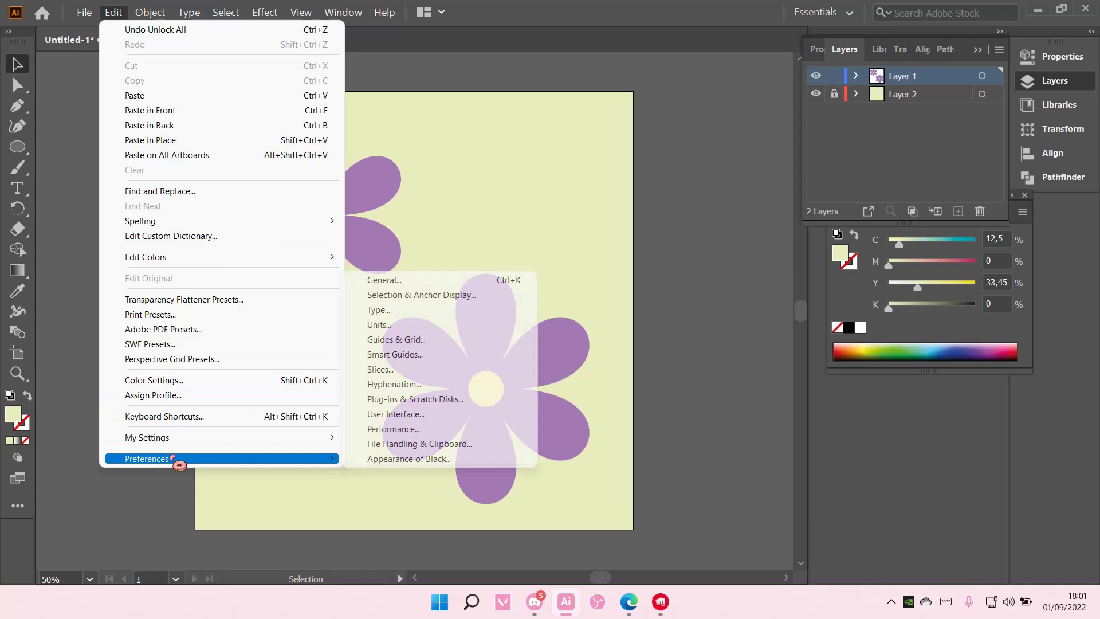
left_click(421, 445)
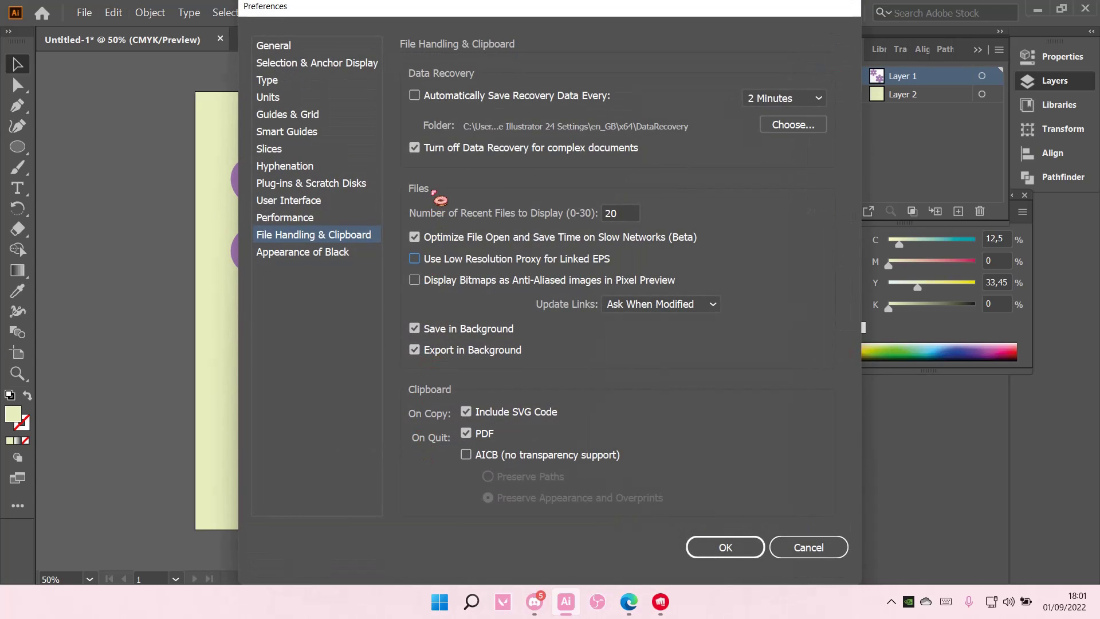
Enable 'Automatically Save Recovery Data Every' and keep the interval at 2 Minutes.
left_click(443, 104)
left_click(763, 103)
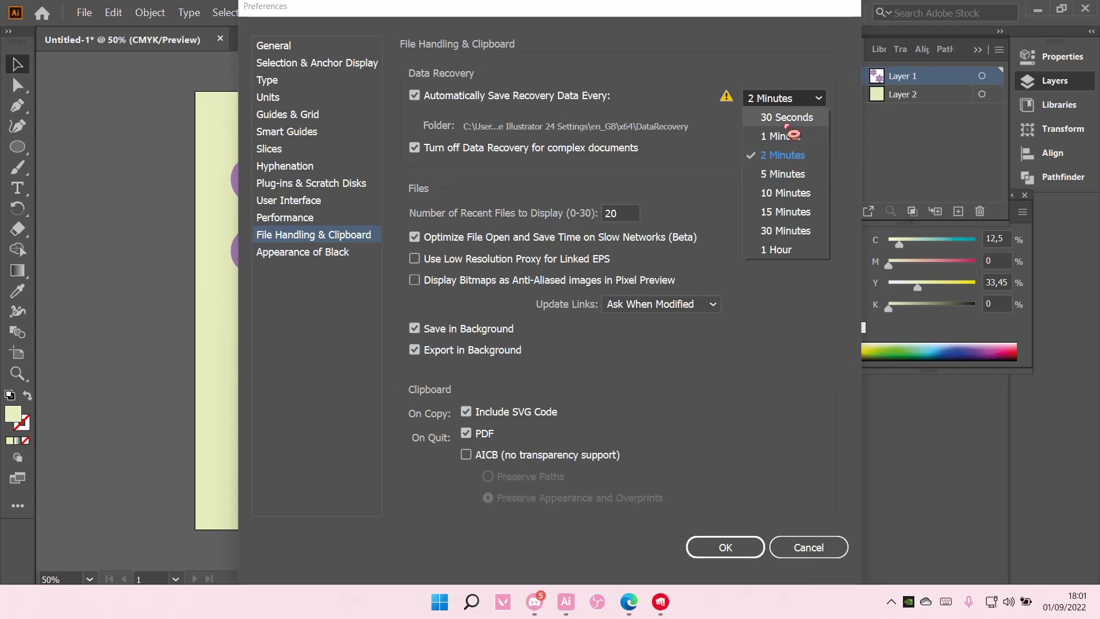
left_click(781, 102)
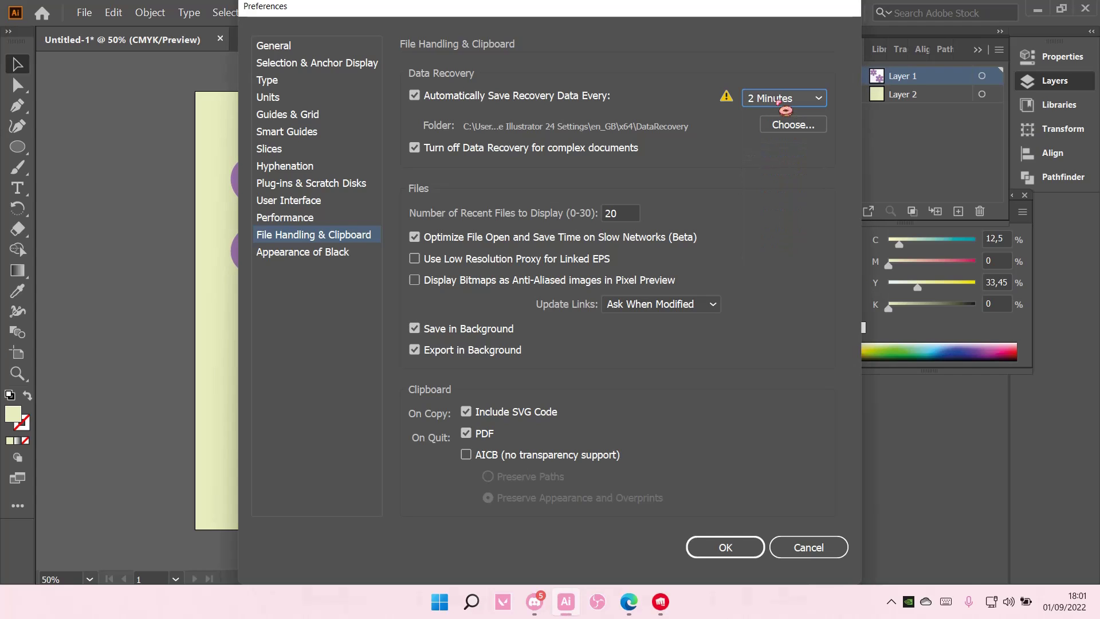